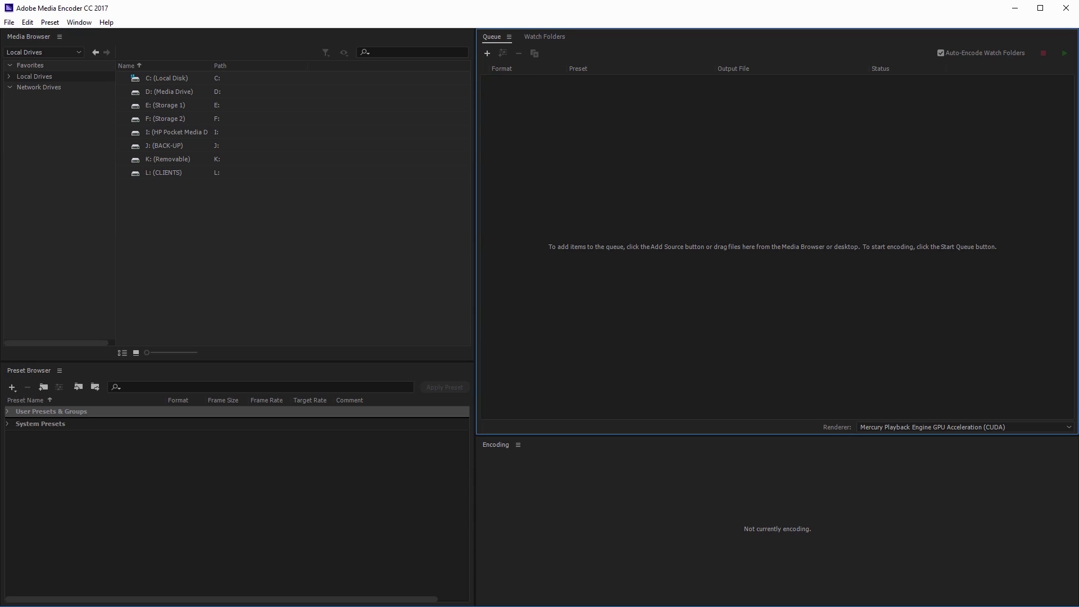
Step: Add City Aerial.mov to the Queue with QuickTime format and open its export settings
drag(0, 293, 654, 207)
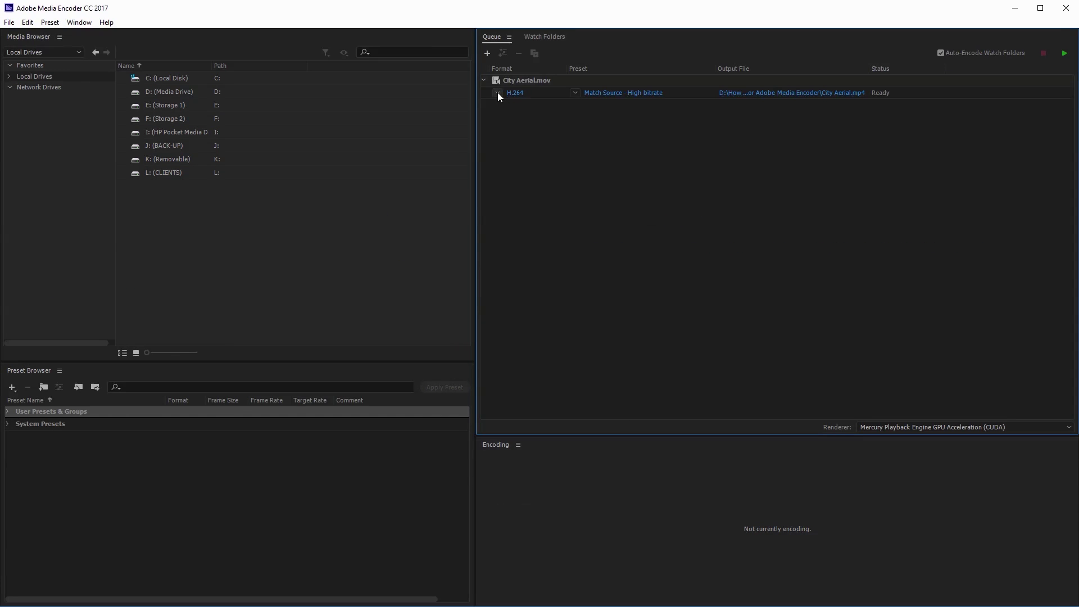
click(497, 92)
click(534, 435)
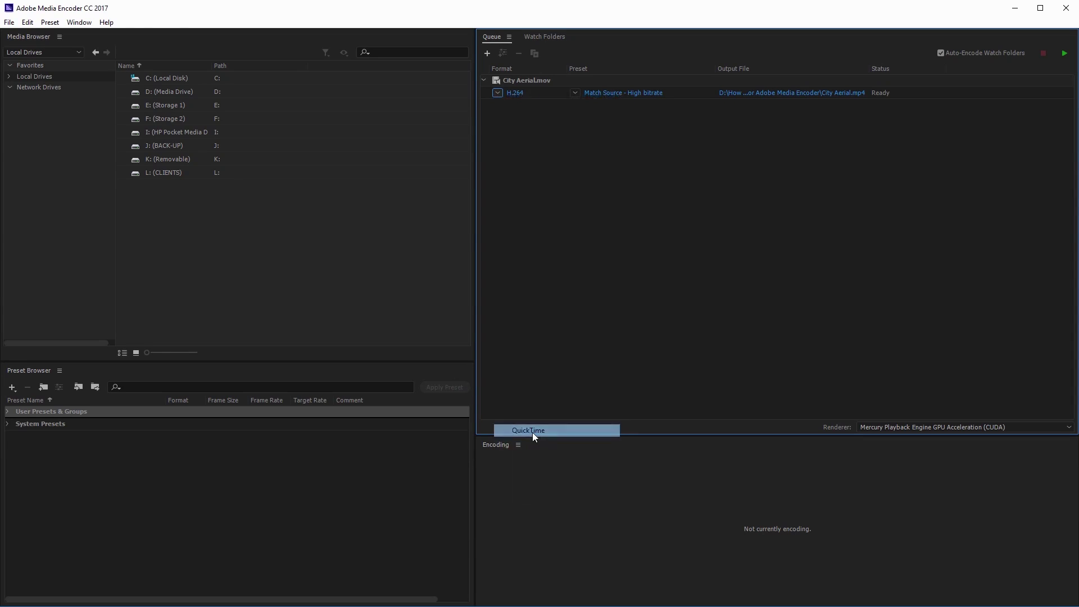
click(646, 98)
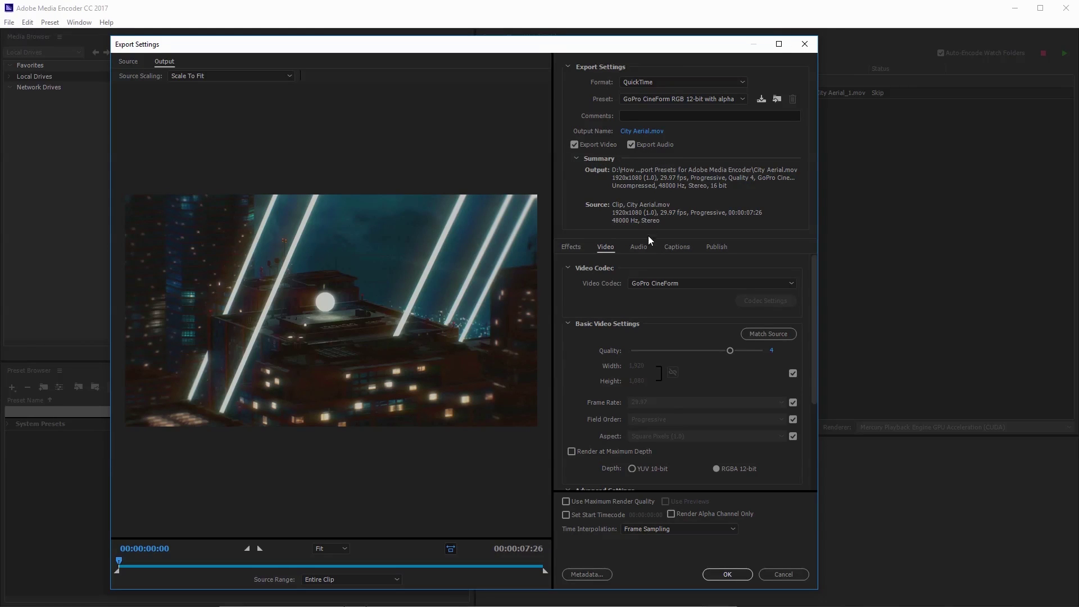
Step: Set the video codec to H.264 with a 1280x720 frame size
click(665, 283)
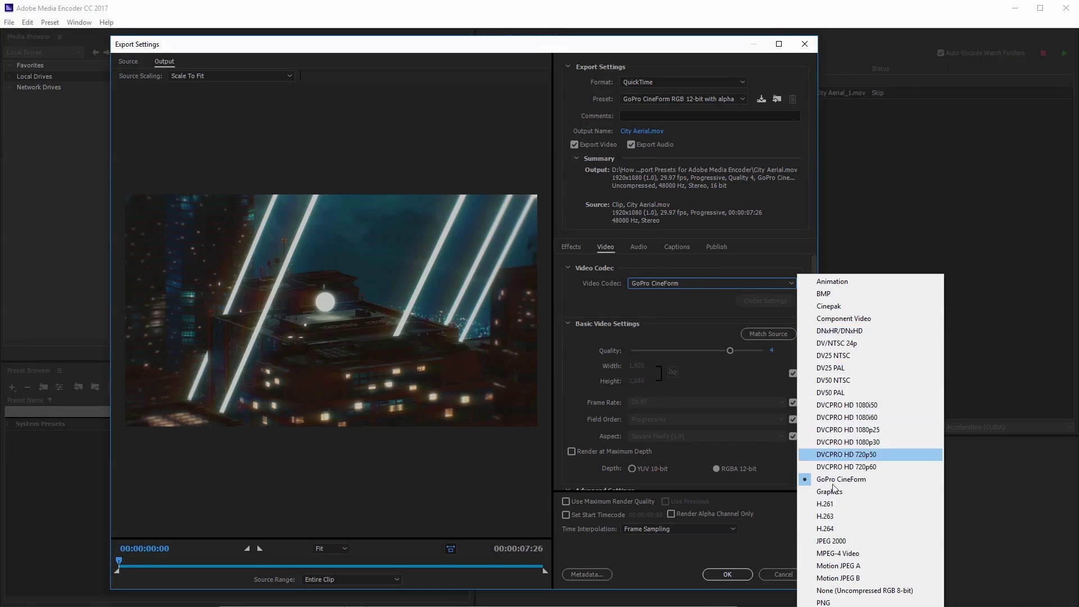
click(833, 529)
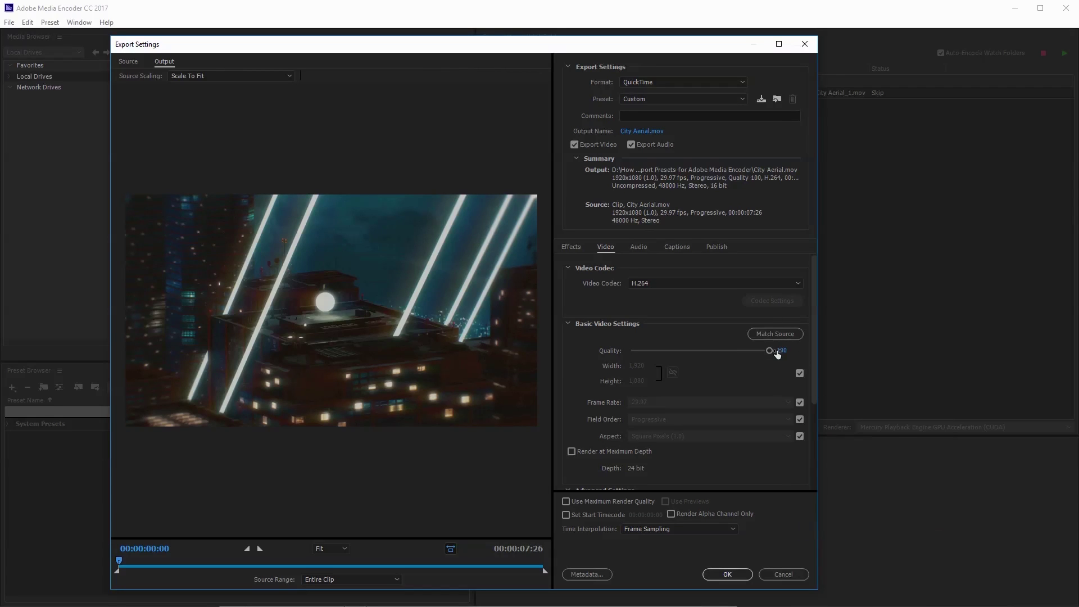
click(800, 373)
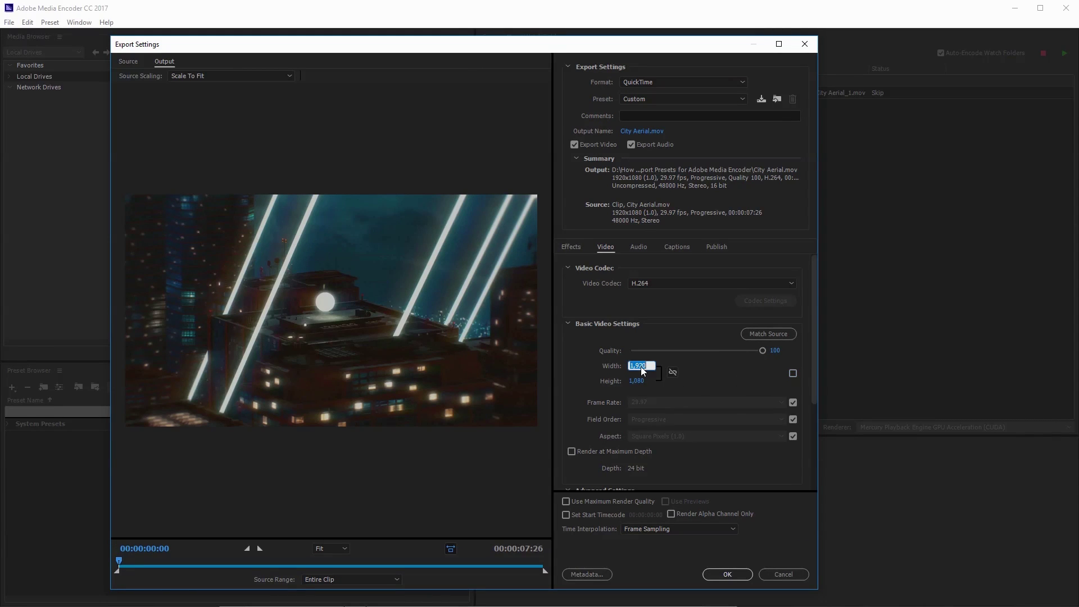
text(1280)
key(Return)
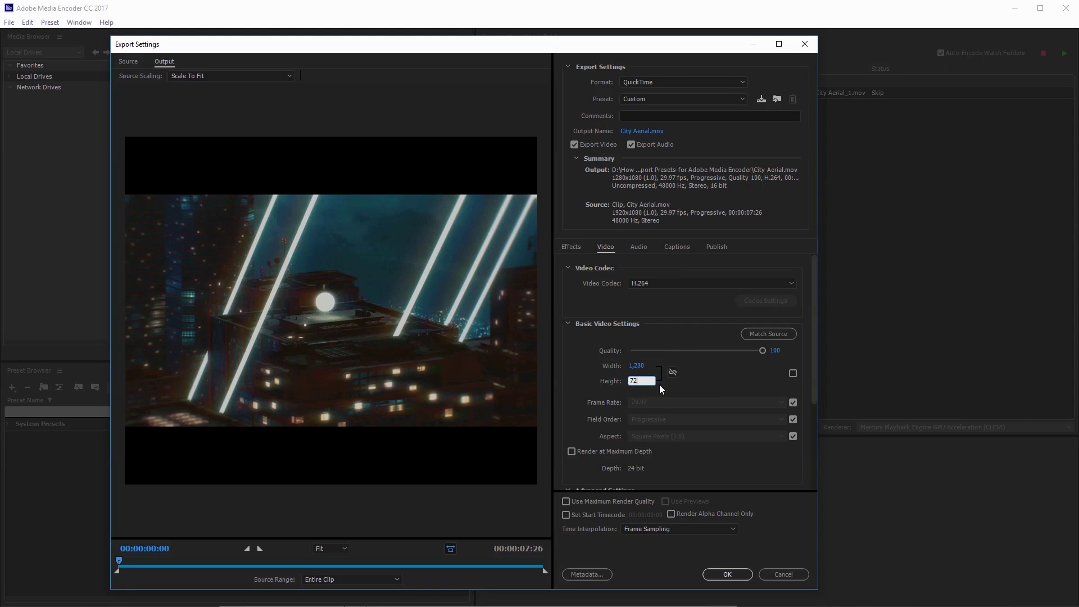
text(720)
key(Return)
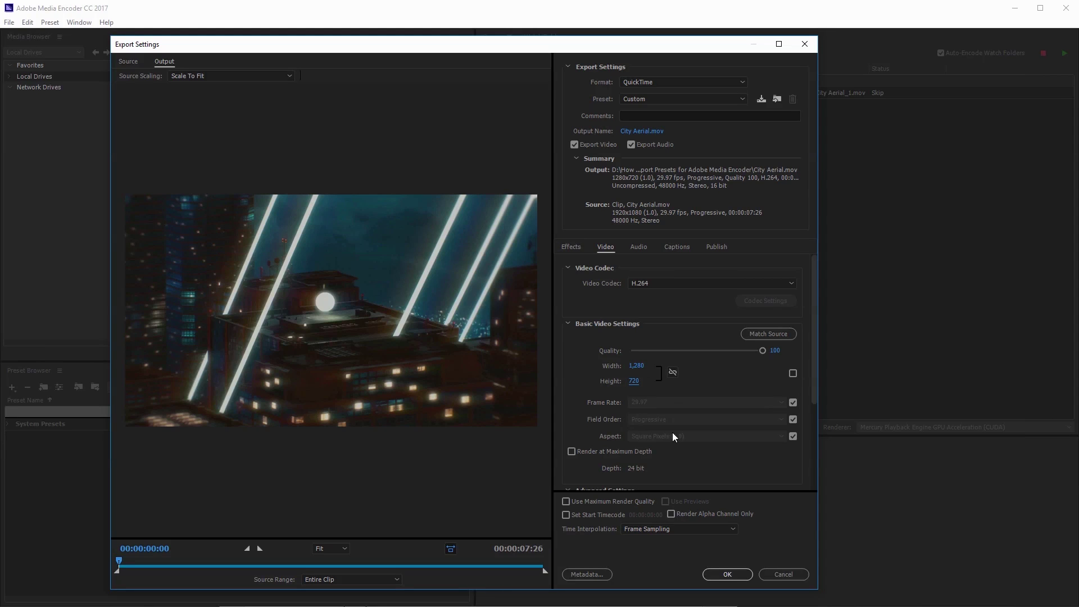
Step: Set a fixed key frame interval of every 30 frames
drag(814, 348, 802, 400)
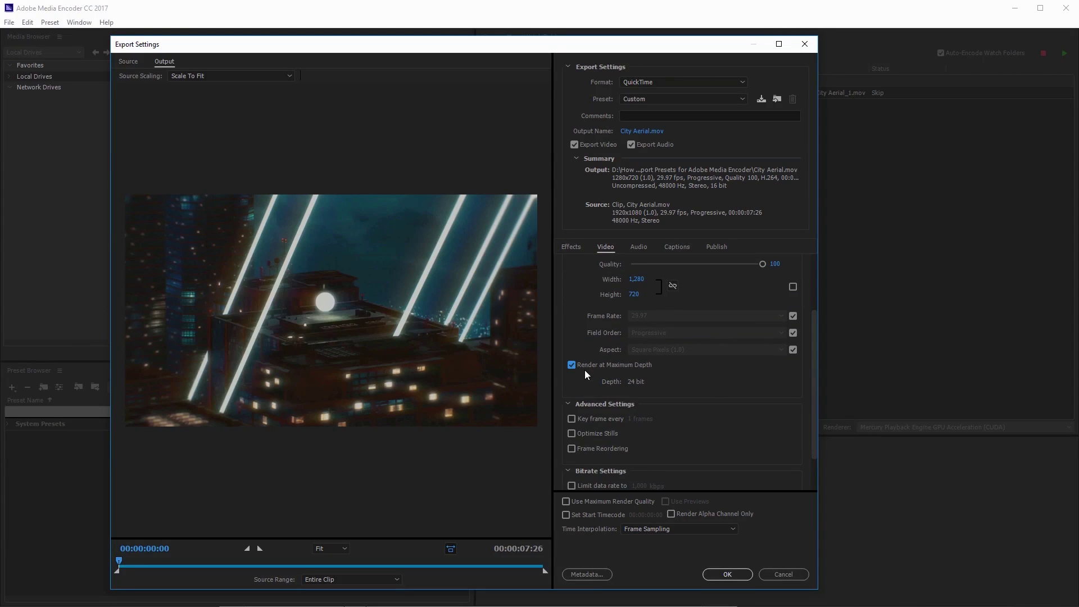
click(573, 420)
click(632, 420)
text(30)
key(Return)
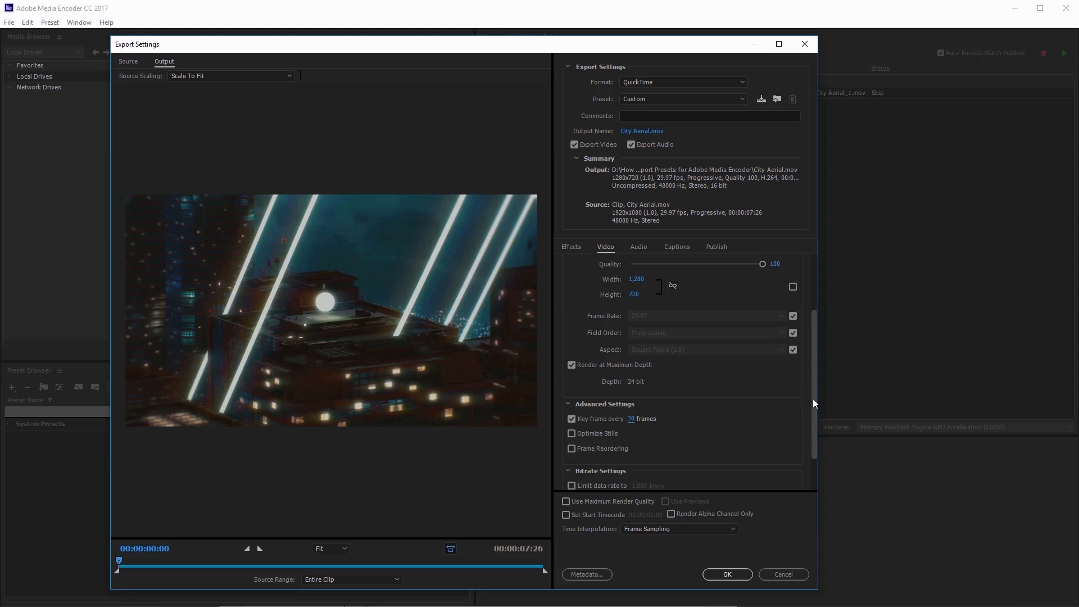
Step: Limit the data rate to 5000 kbps and enable Use Maximum Render Quality
drag(813, 399, 813, 430)
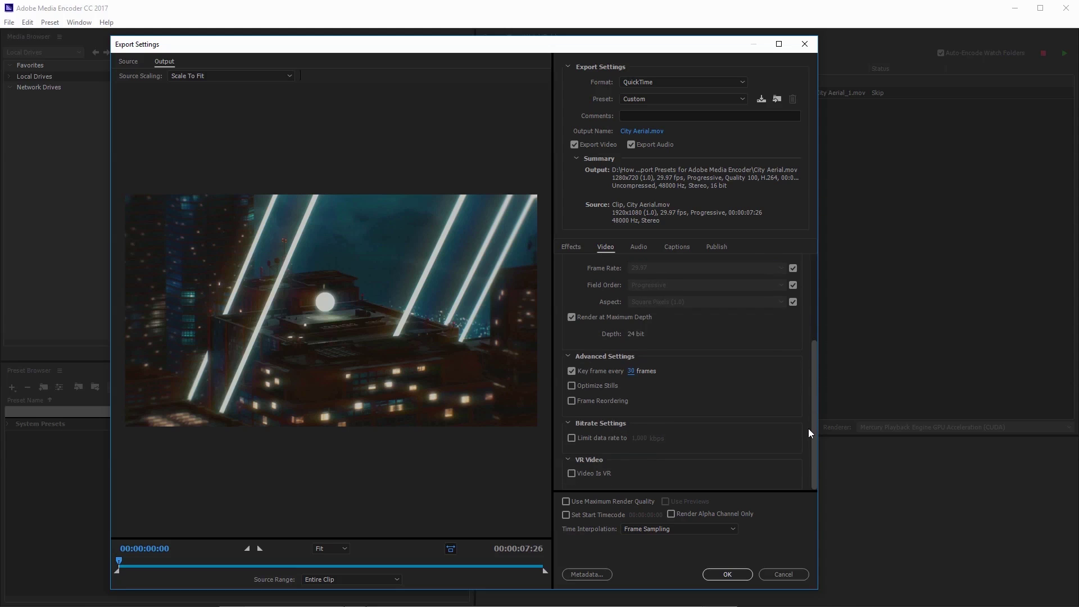
click(572, 438)
click(635, 441)
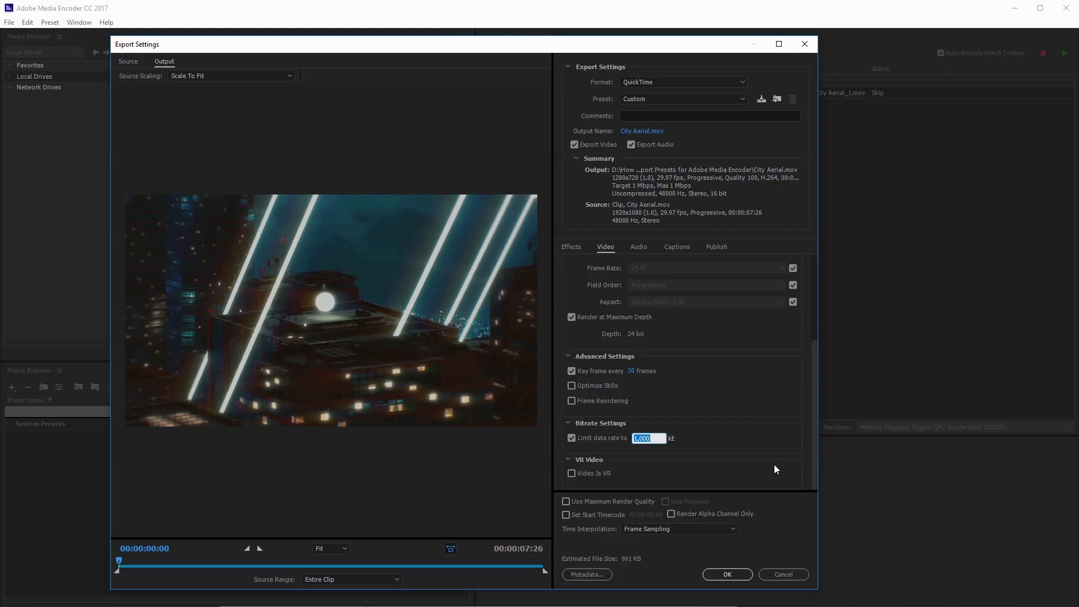
text(5000)
key(Return)
click(566, 502)
Step: Check the Audio settings, keep Uncompressed as the audio codec, and return to Video
click(639, 247)
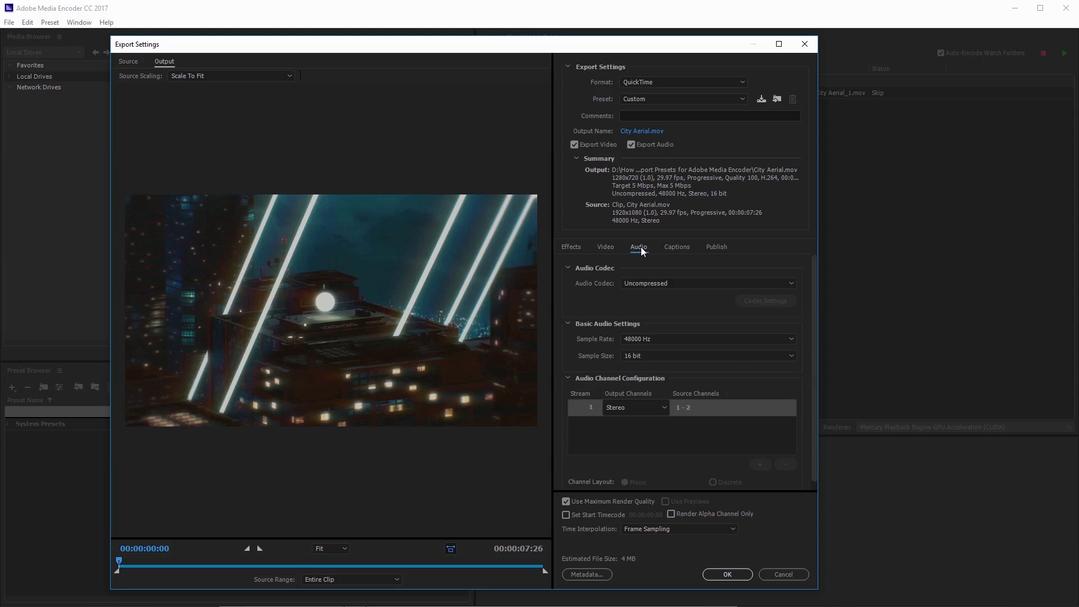
click(631, 285)
click(650, 295)
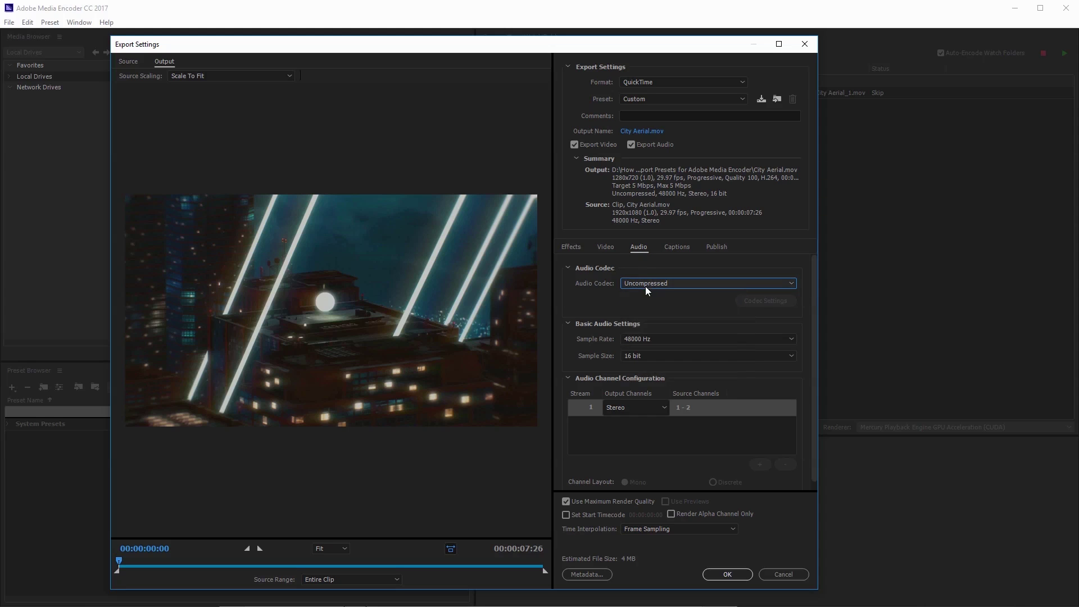
click(607, 248)
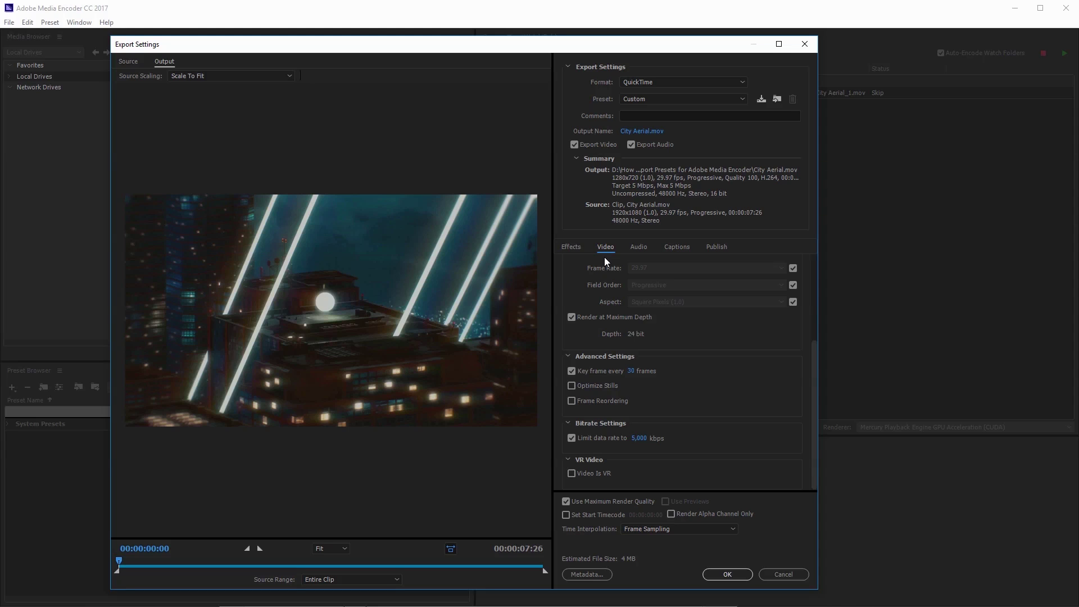
Step: Save the settings as preset 'Client Preview_720p' and confirm the export settings
click(762, 100)
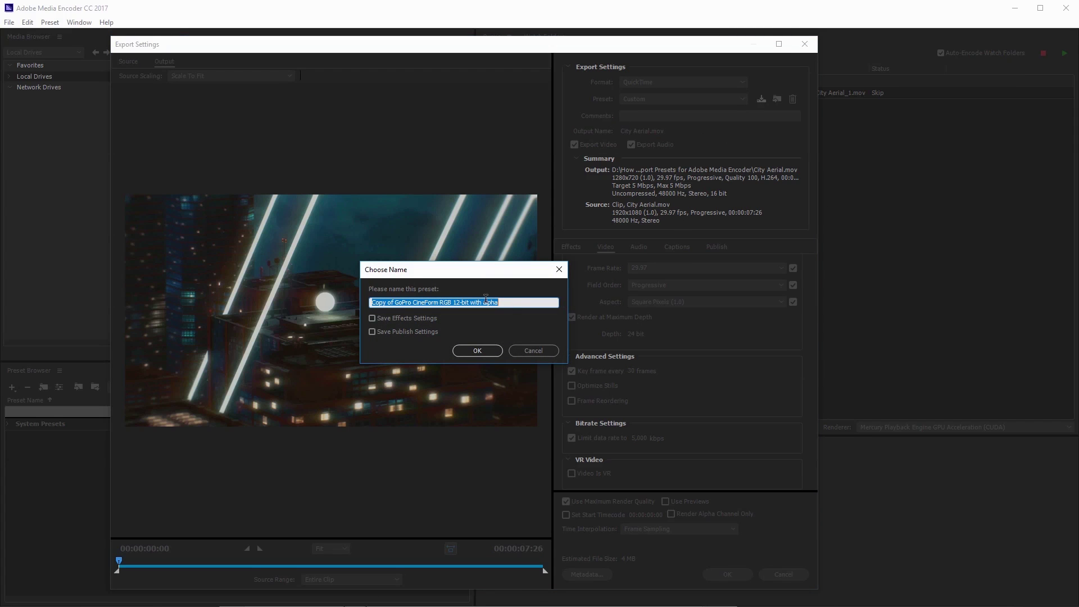
text(Client Preview_720p)
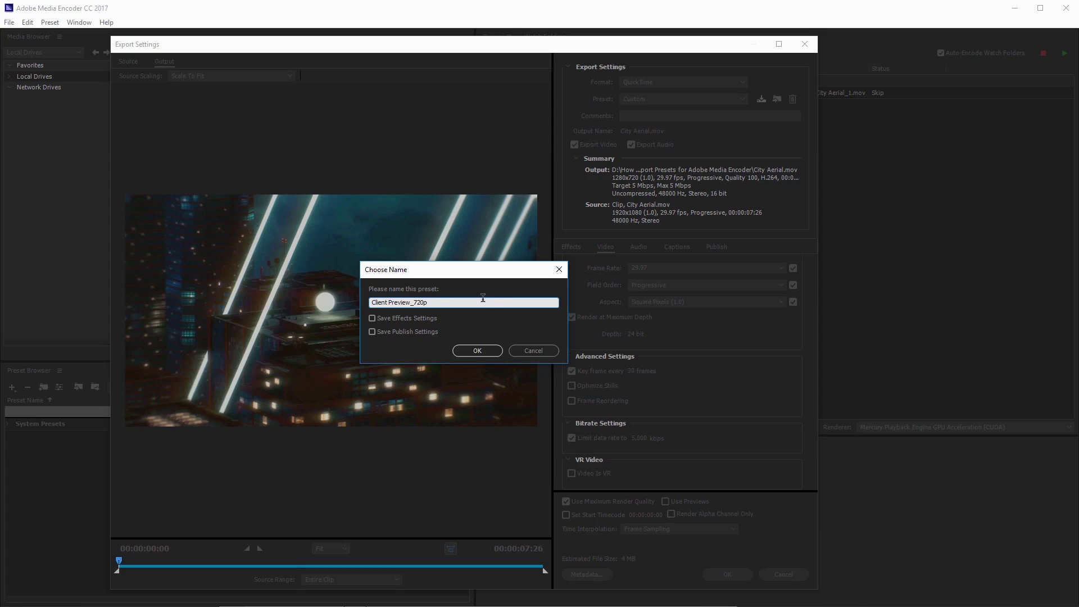
click(473, 350)
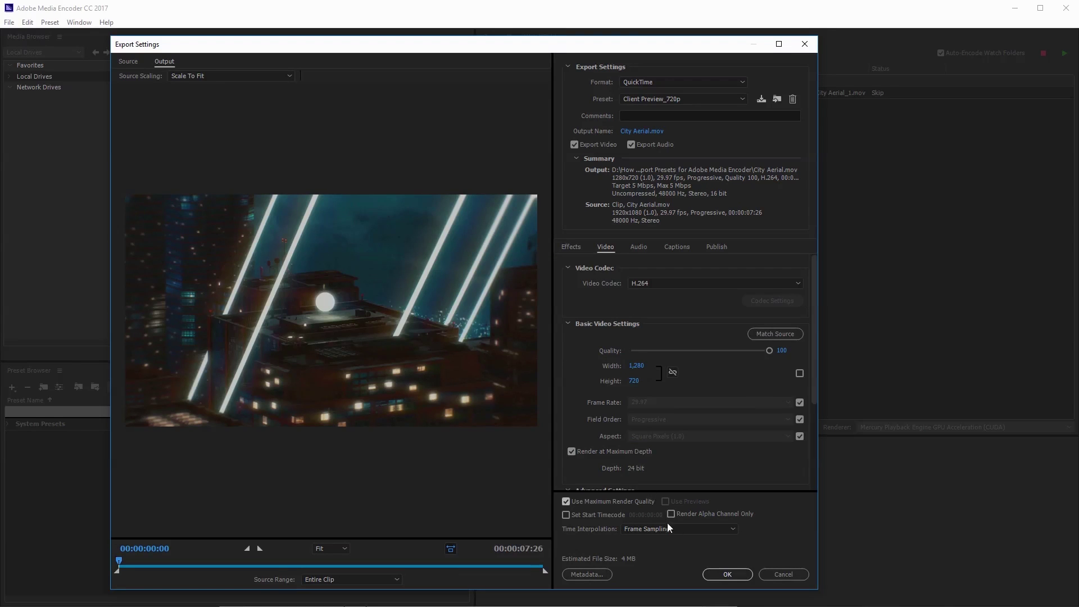
click(726, 575)
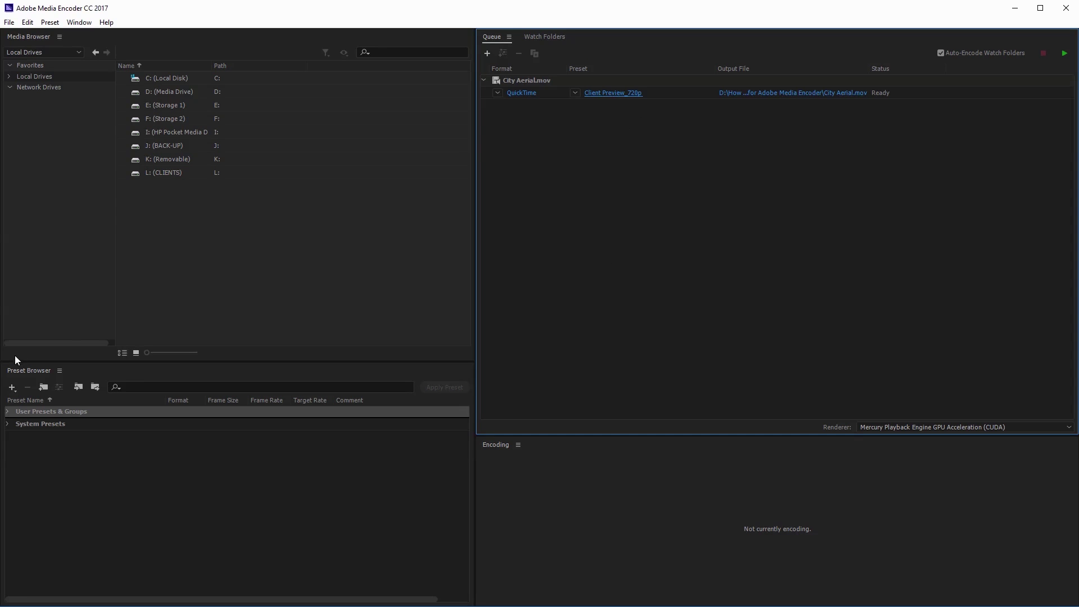
Step: Export the Client Preview_720p user preset from the Preset Browser as an .epr file
click(79, 22)
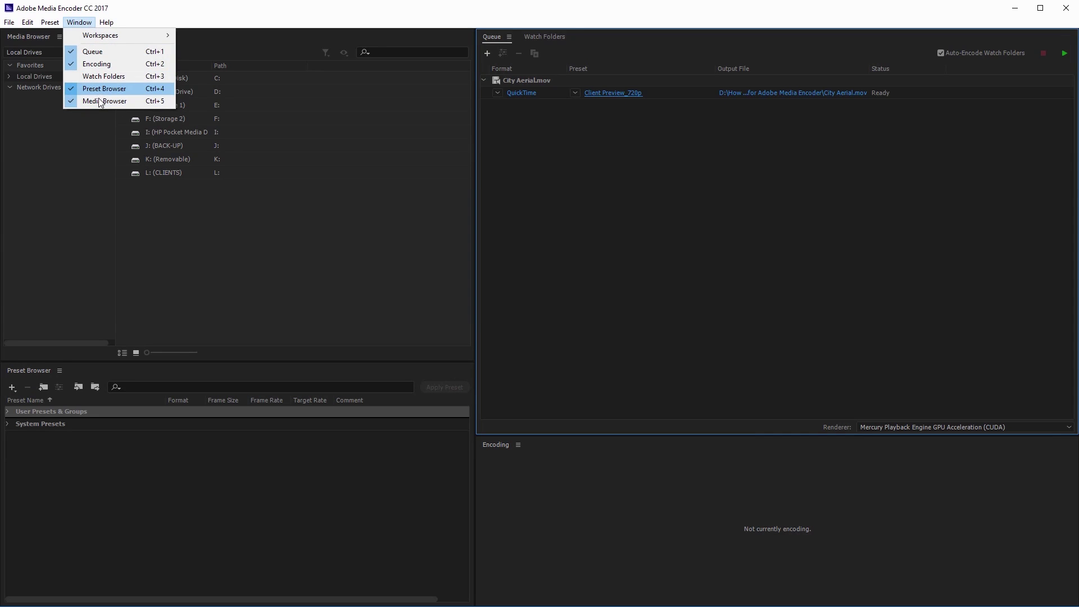
click(8, 414)
click(8, 412)
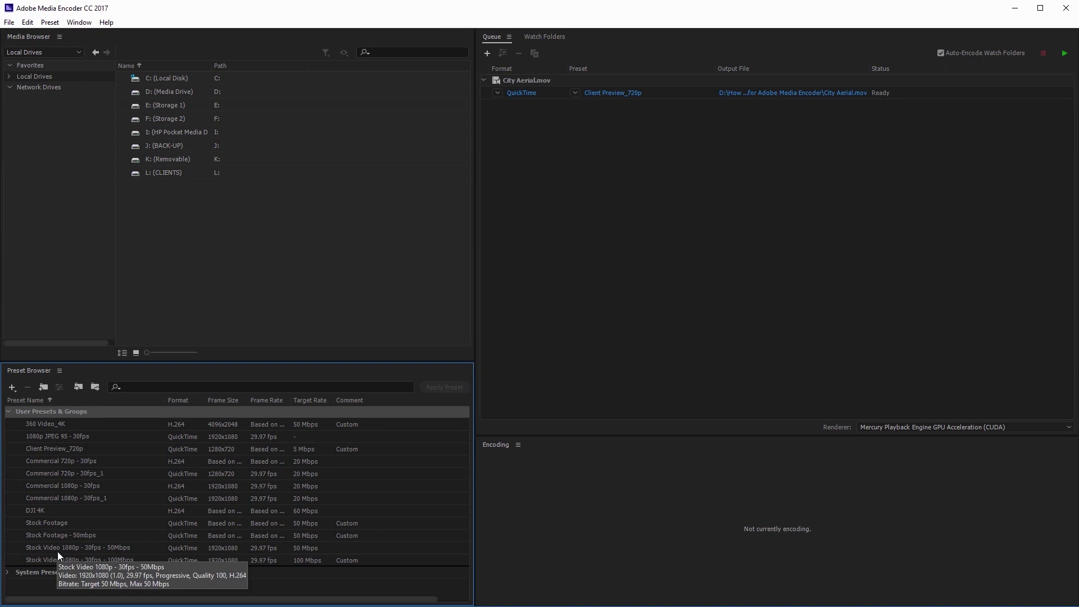
click(53, 450)
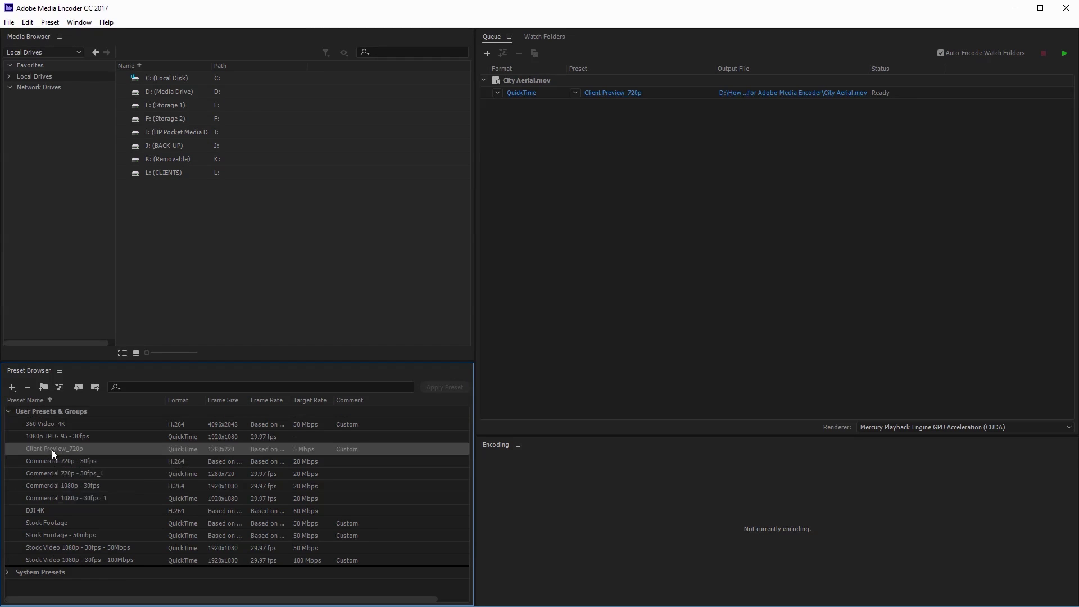
click(96, 386)
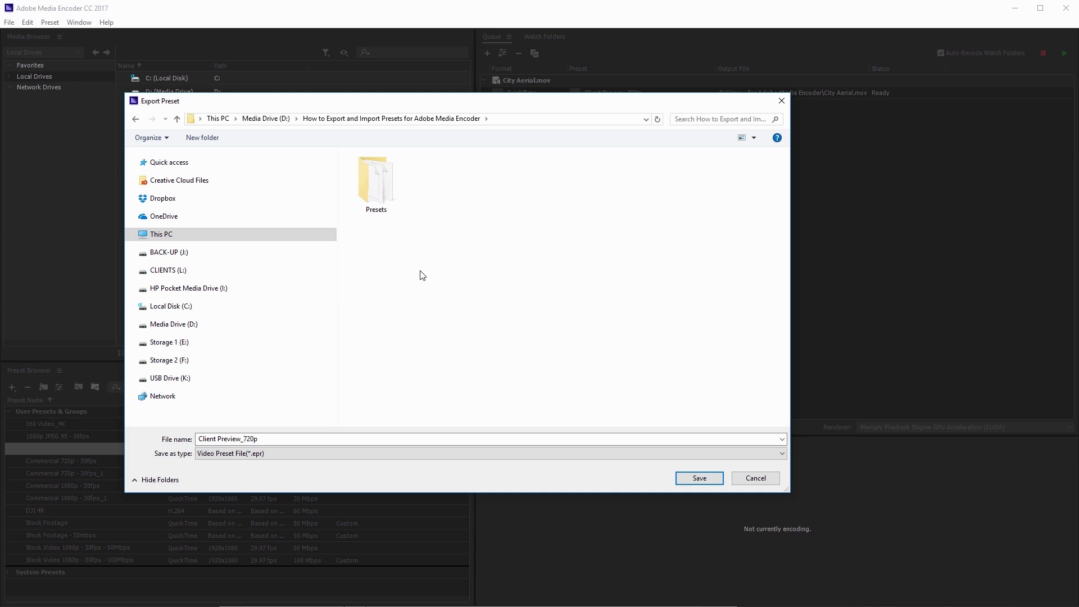
click(699, 478)
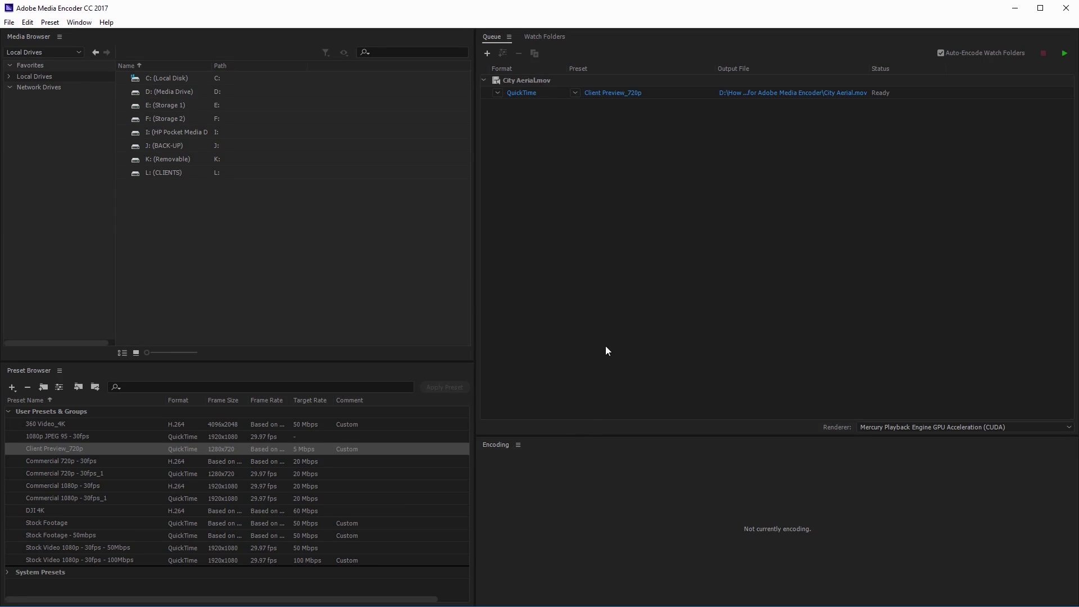
Step: Import Client Commercial Upload_1080p.epr from the Presets folder into City Aerial.mov's export settings
click(612, 93)
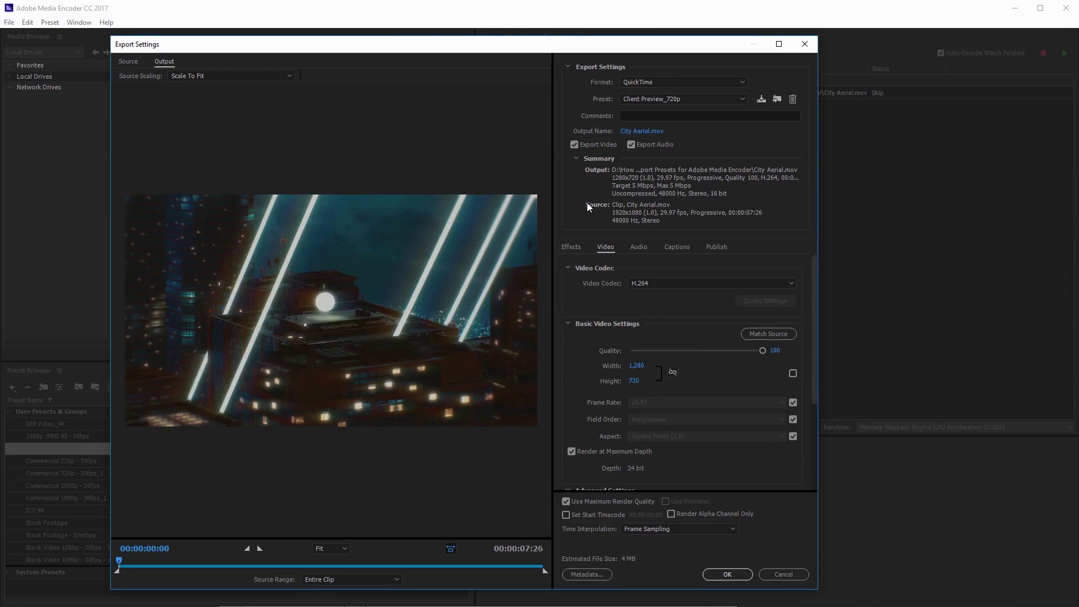
click(667, 100)
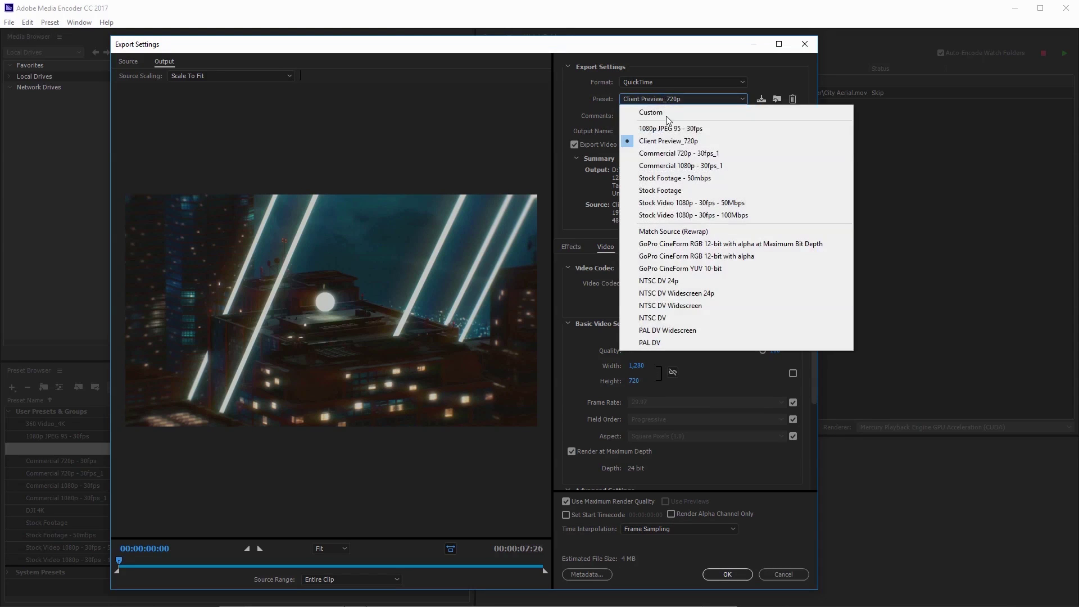
click(578, 193)
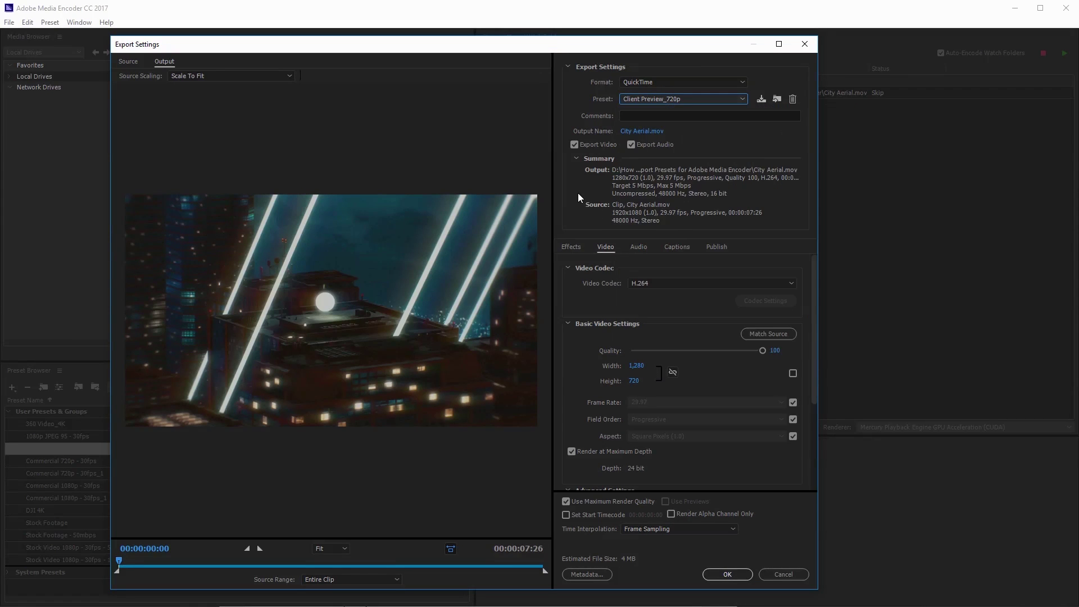
click(776, 101)
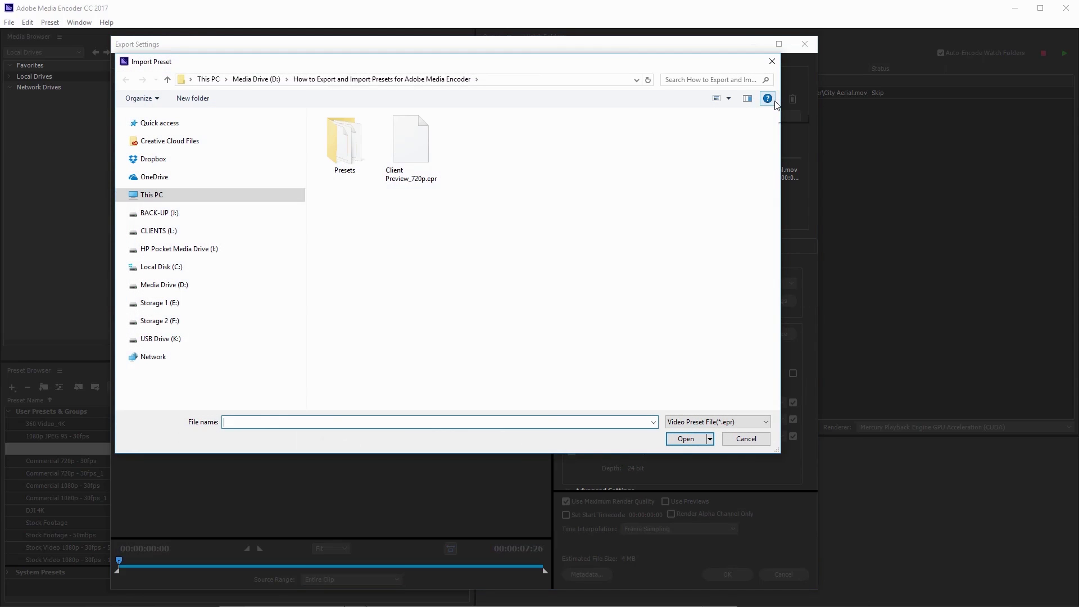
double_click(360, 144)
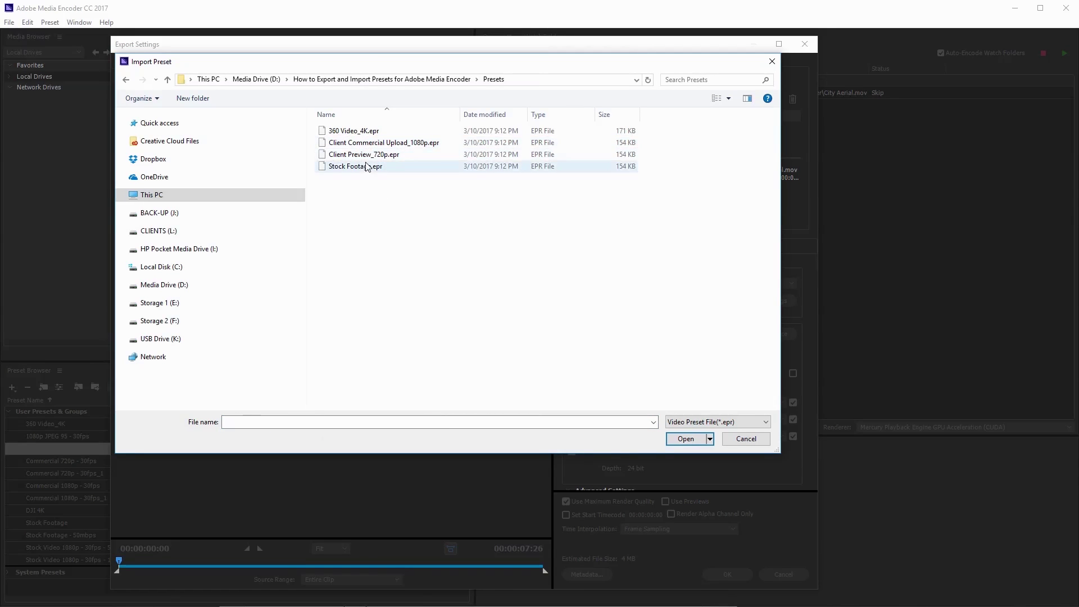
click(406, 145)
click(689, 441)
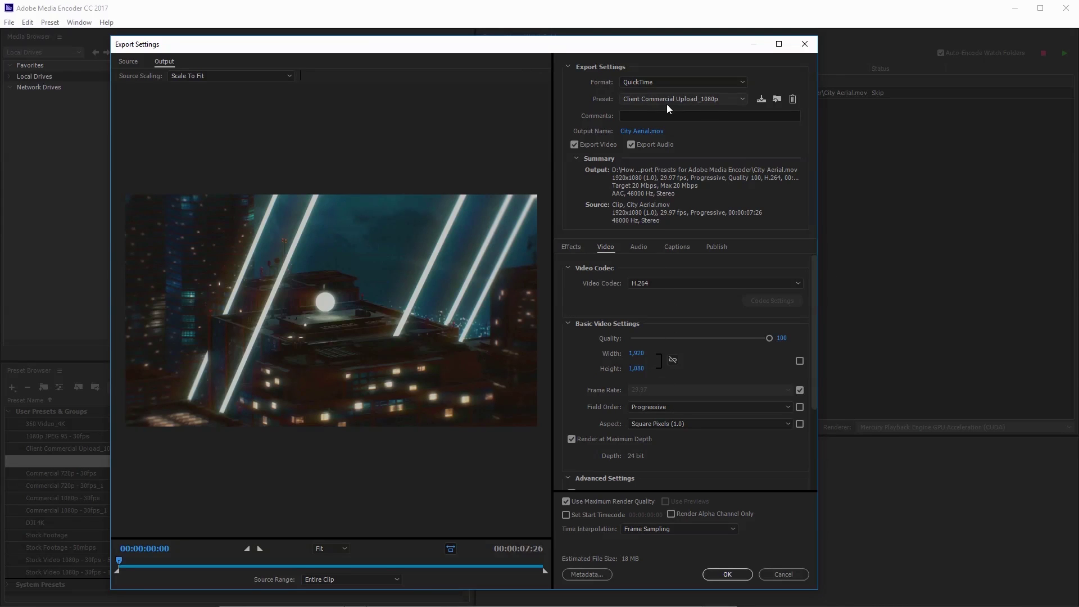
Step: Review the 1080p Advanced and Bitrate Settings, then accept them with OK
drag(815, 287, 814, 363)
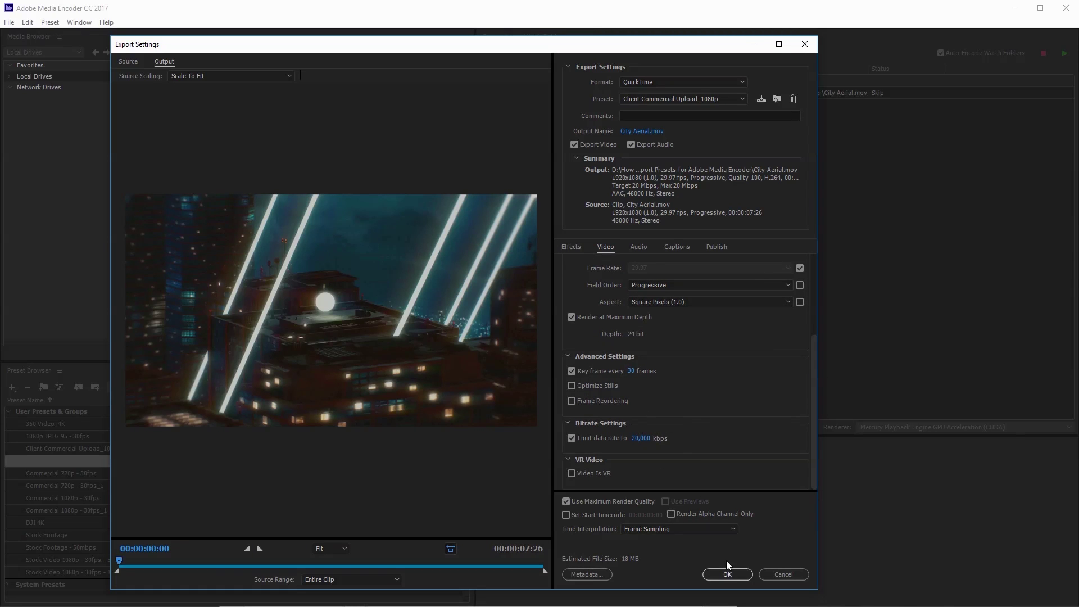
click(727, 575)
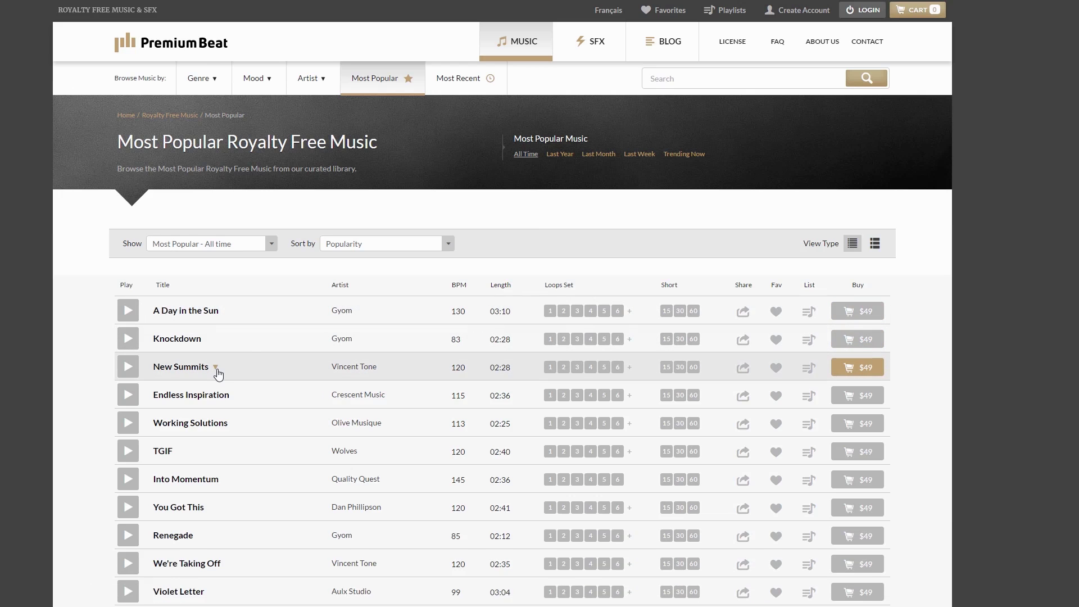
Step: Expand the New Summits track and pick its 30-second short version
click(216, 369)
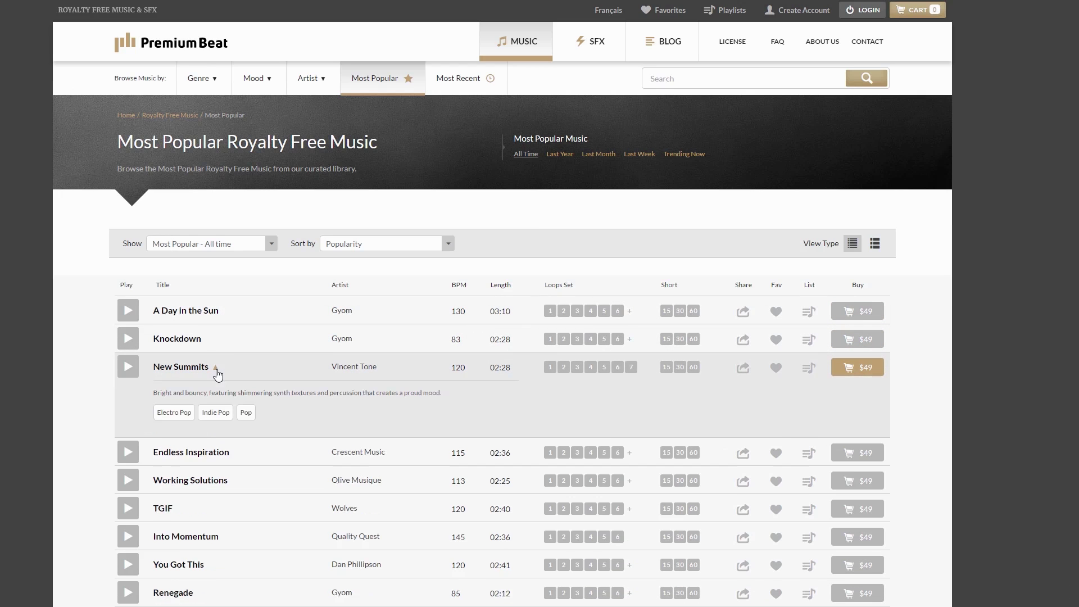
click(681, 372)
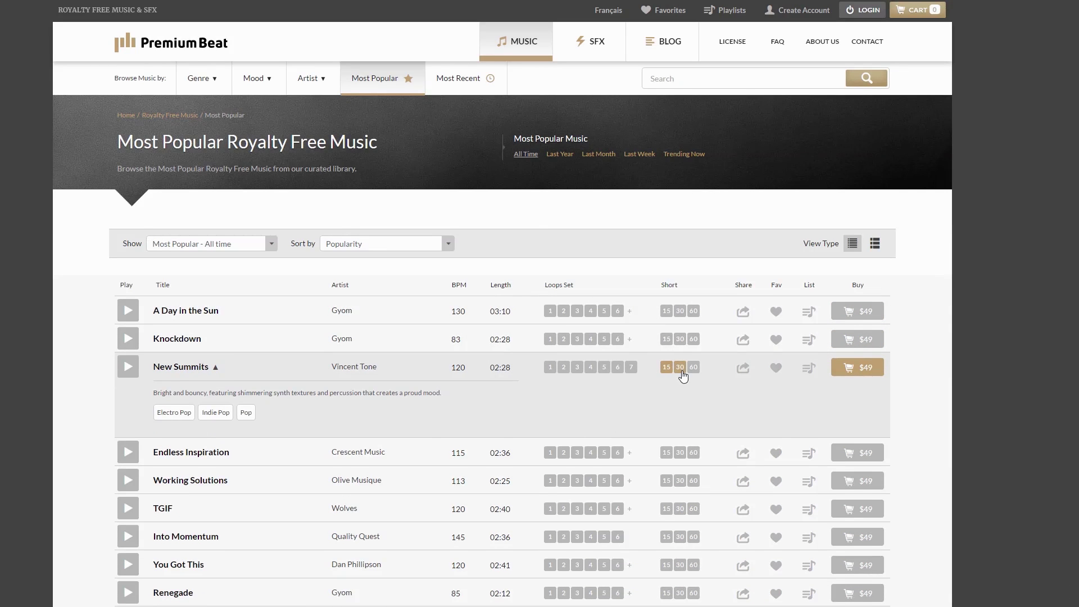